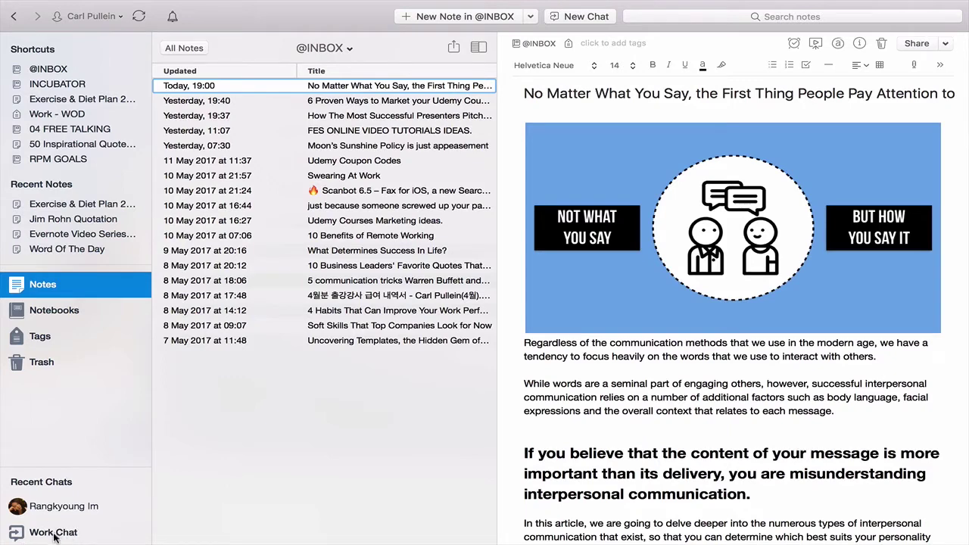
pyautogui.click(53, 535)
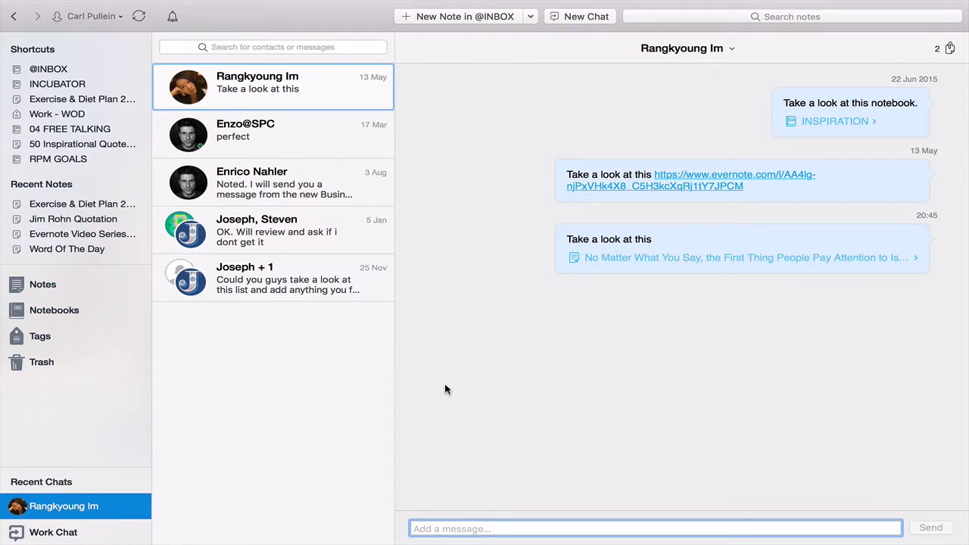
pyautogui.click(269, 269)
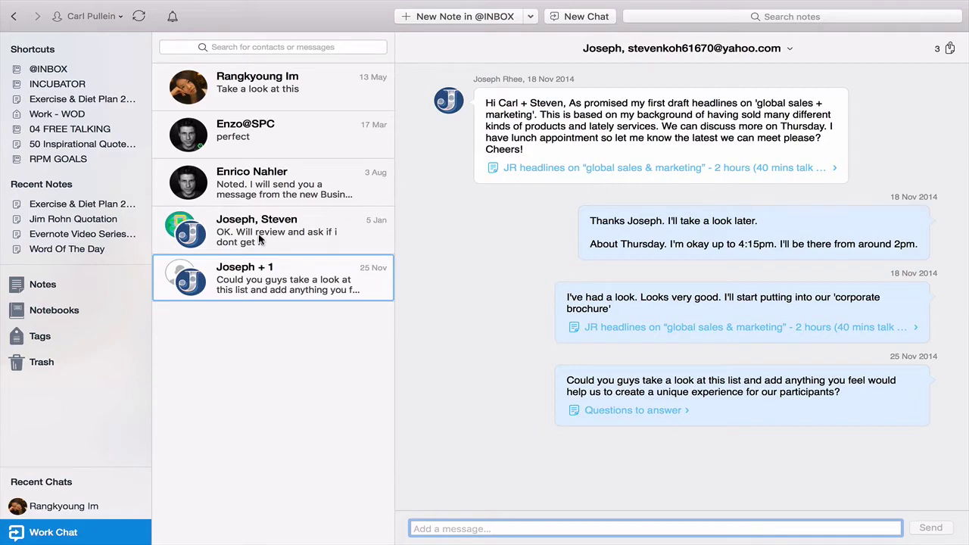
pyautogui.click(259, 240)
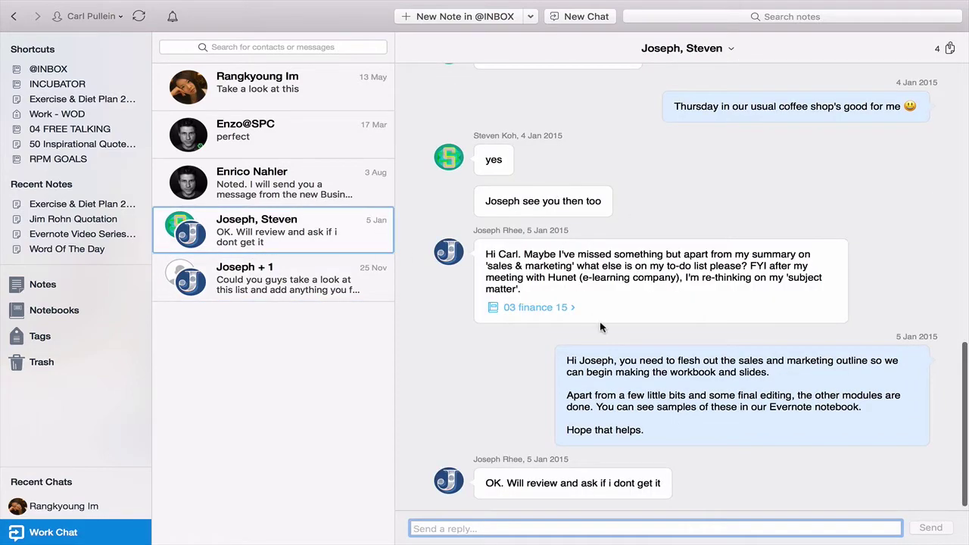
pyautogui.scroll(10, 601, 327)
pyautogui.scroll(-10, 601, 327)
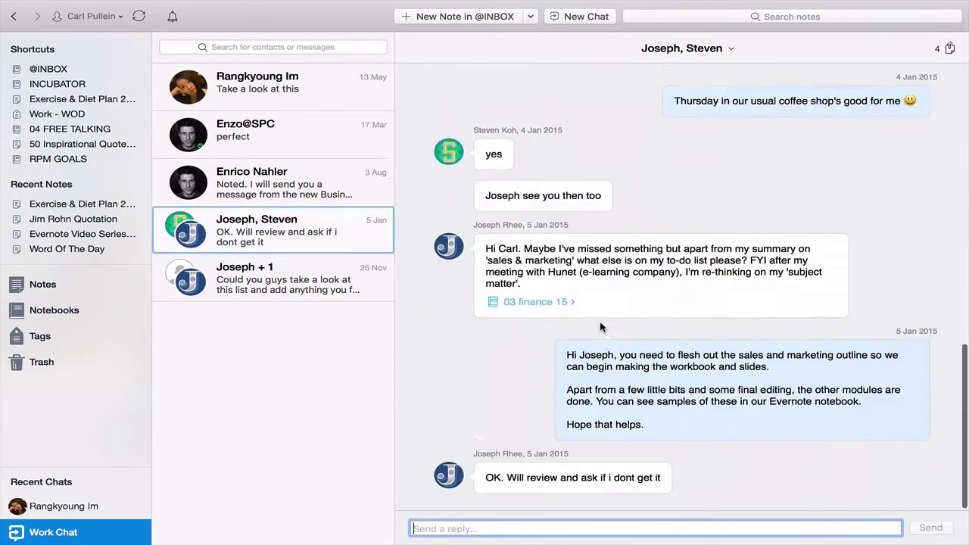
pyautogui.scroll(8, 600, 327)
pyautogui.scroll(-8, 601, 327)
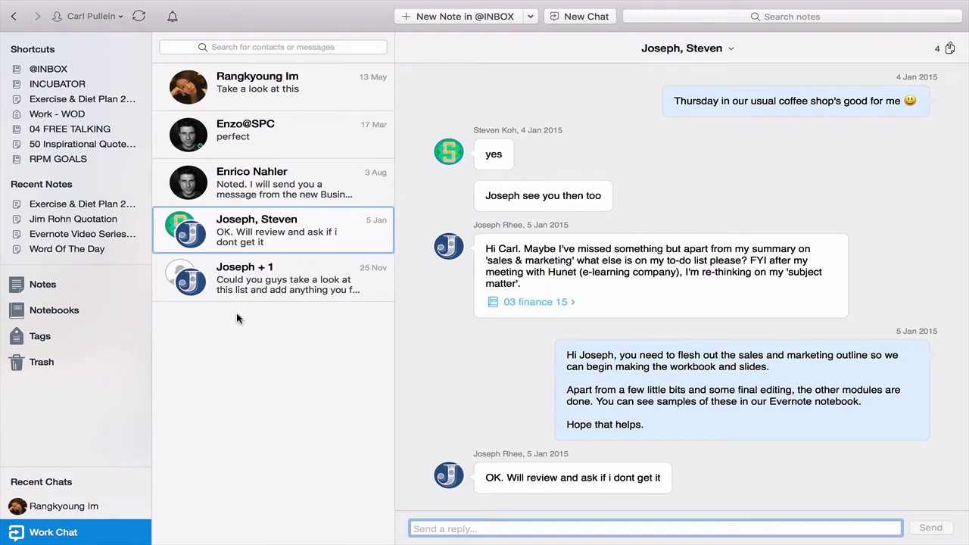
pyautogui.scroll(2, 237, 318)
pyautogui.click(58, 72)
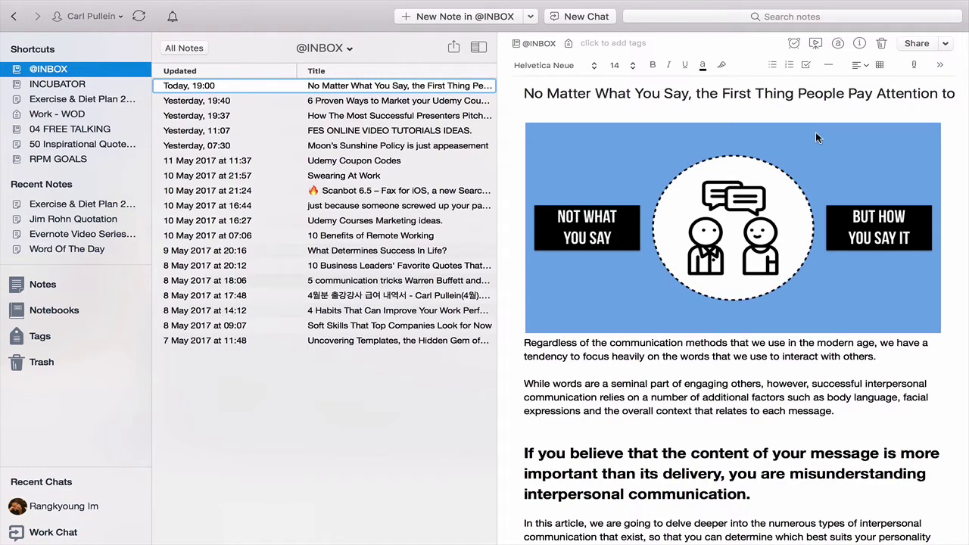
# Share the communication article note with the contact, adding the message 'Let's discuss this later'.
pyautogui.click(917, 44)
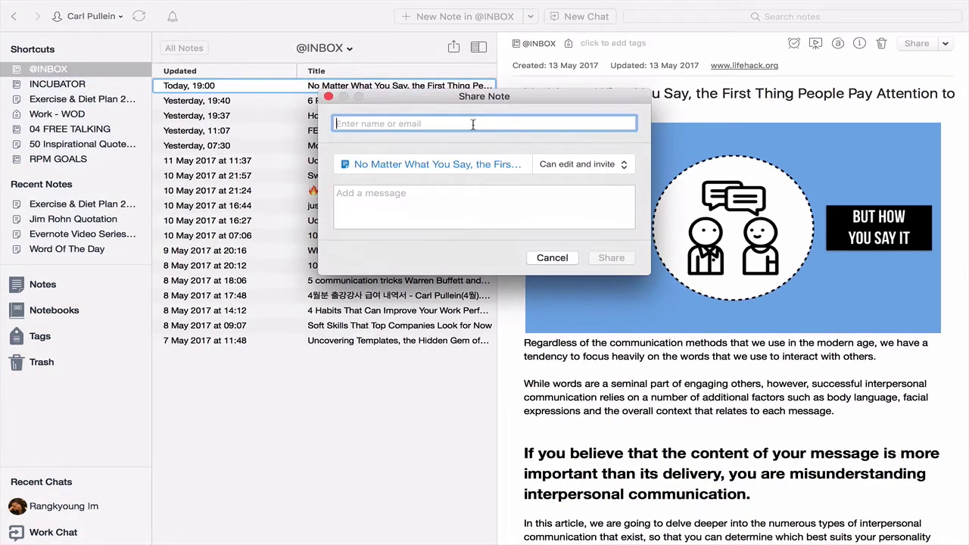
pyautogui.write('rang')
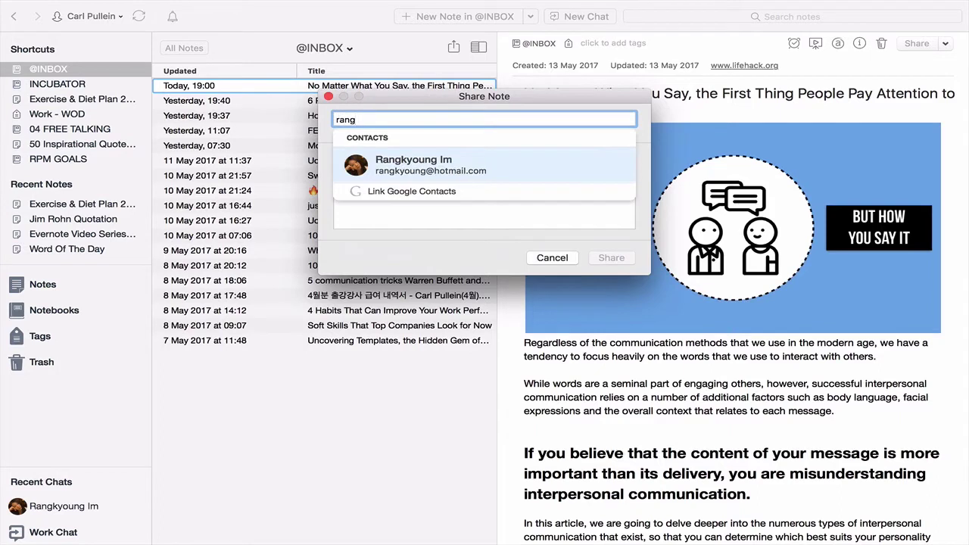
pyautogui.click(464, 164)
pyautogui.click(433, 191)
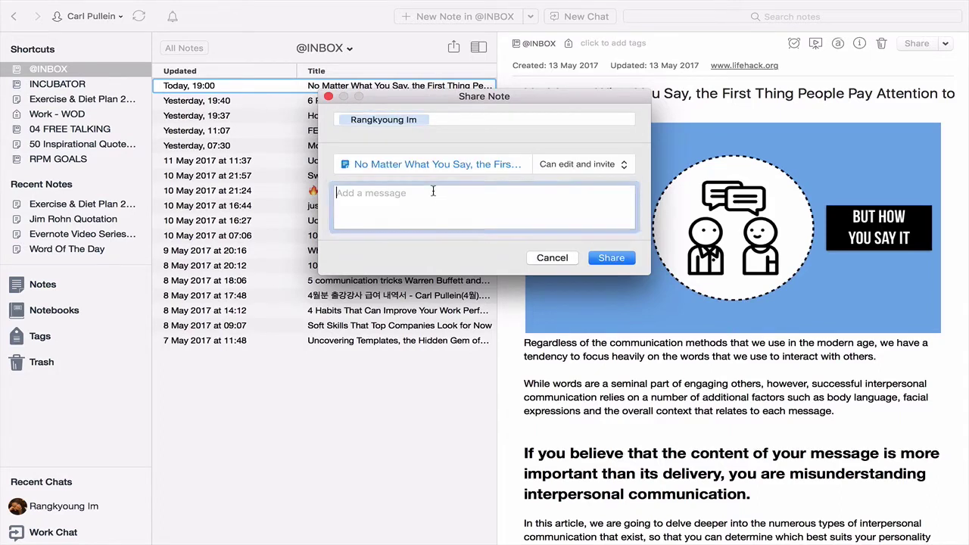
pyautogui.write('Let')
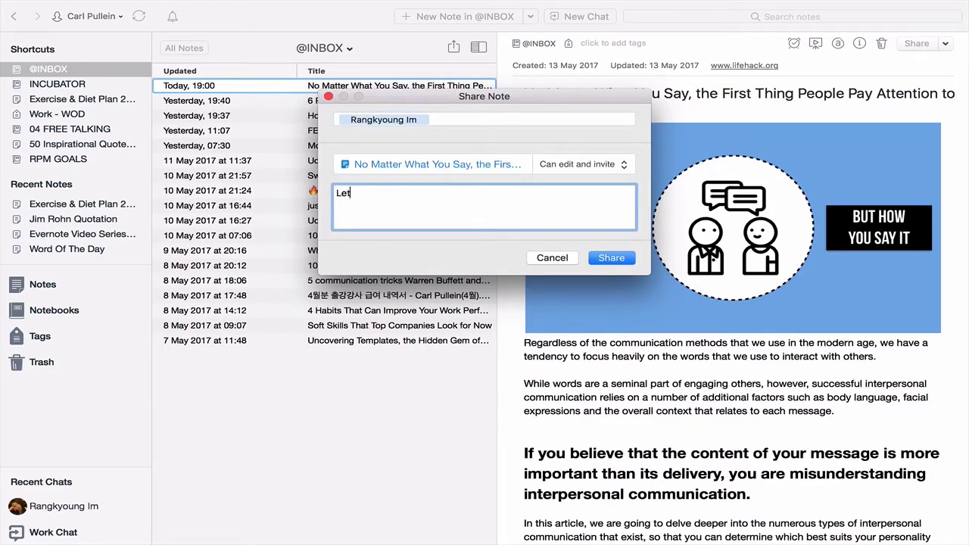
pyautogui.write("'s discuss this later")
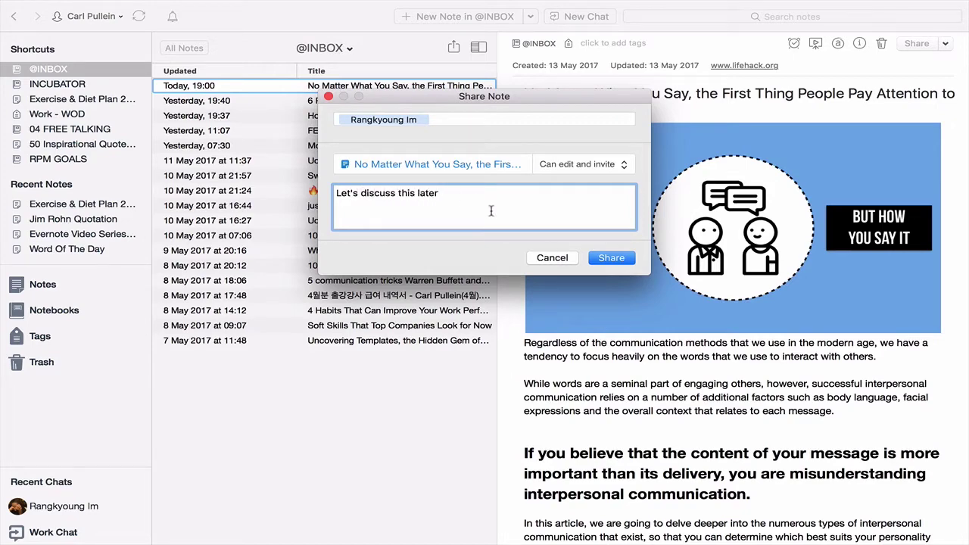
pyautogui.click(624, 255)
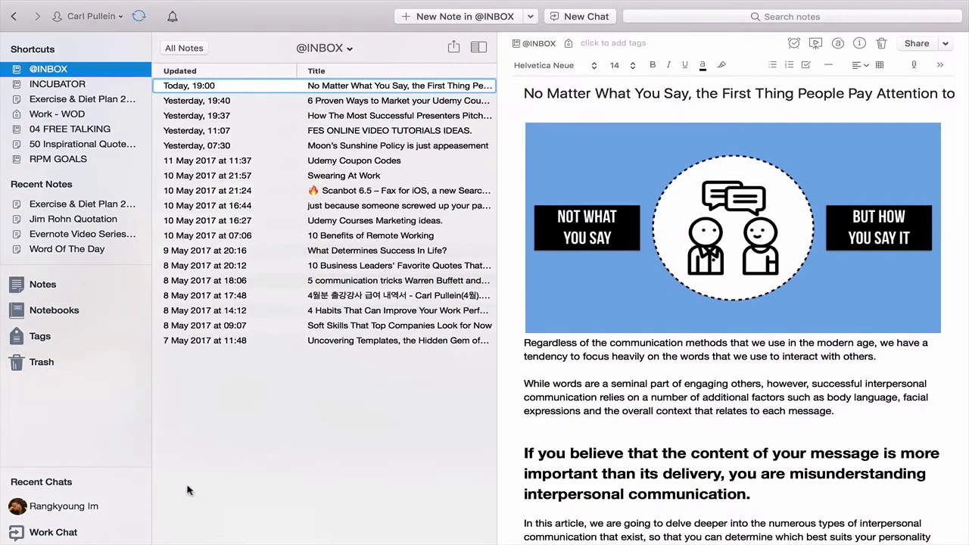
pyautogui.click(46, 507)
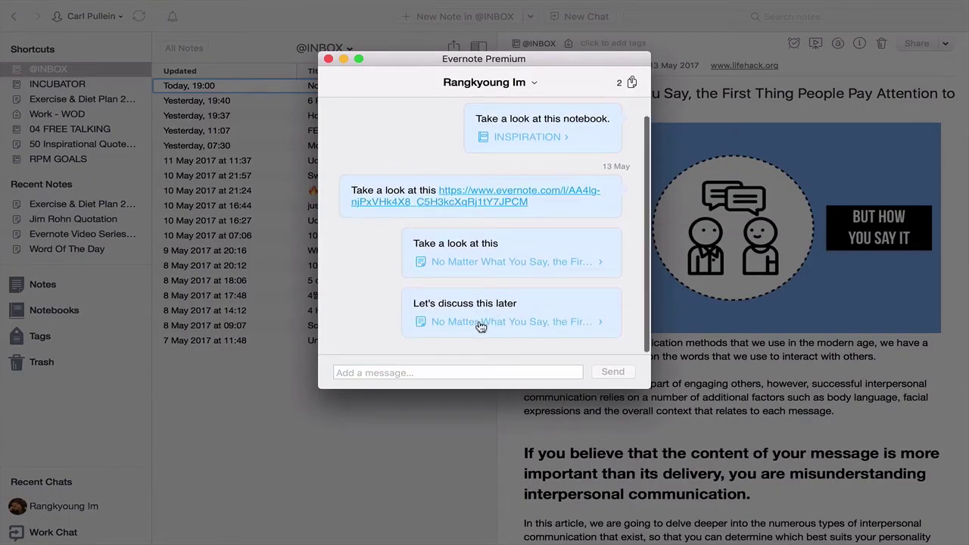
pyautogui.click(505, 321)
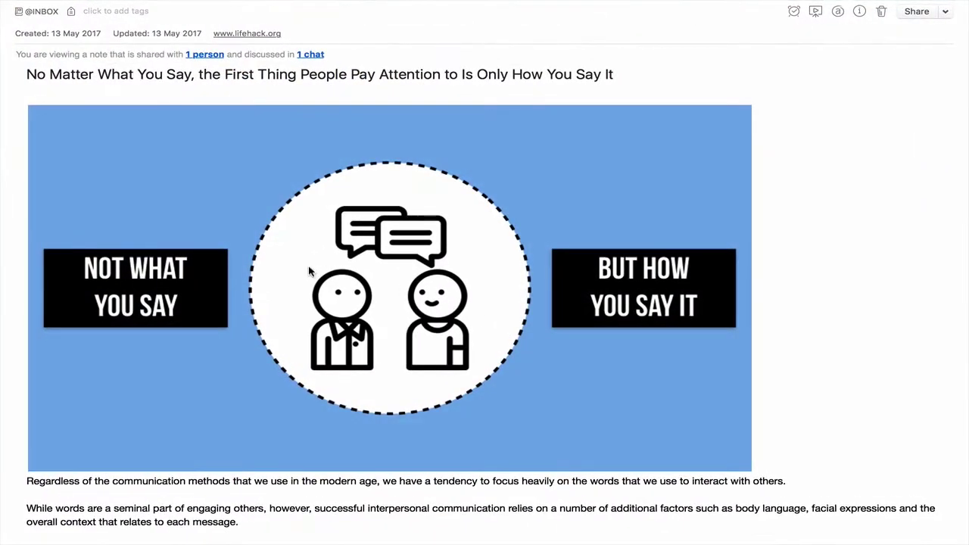
pyautogui.moveTo(95, 6)
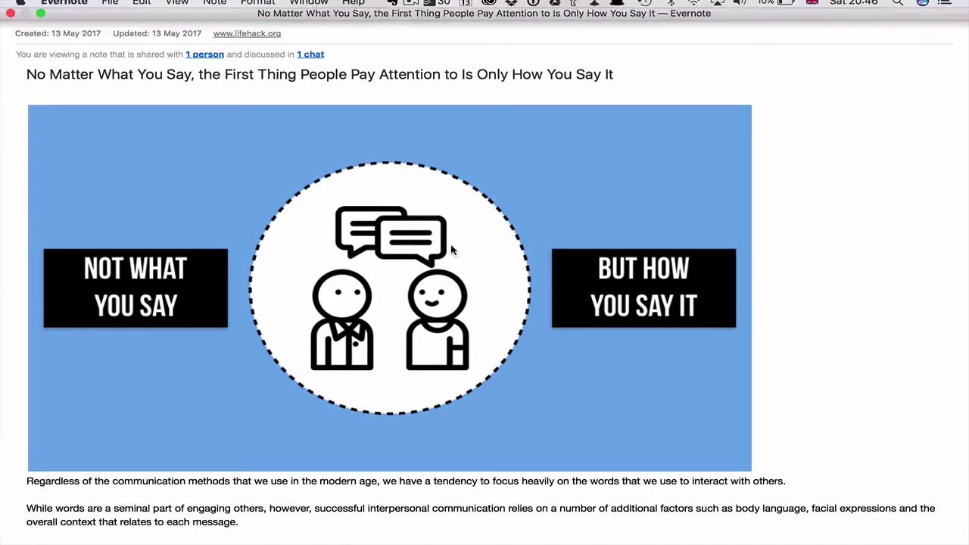
pyautogui.hotkey('ctrl', 'Left')
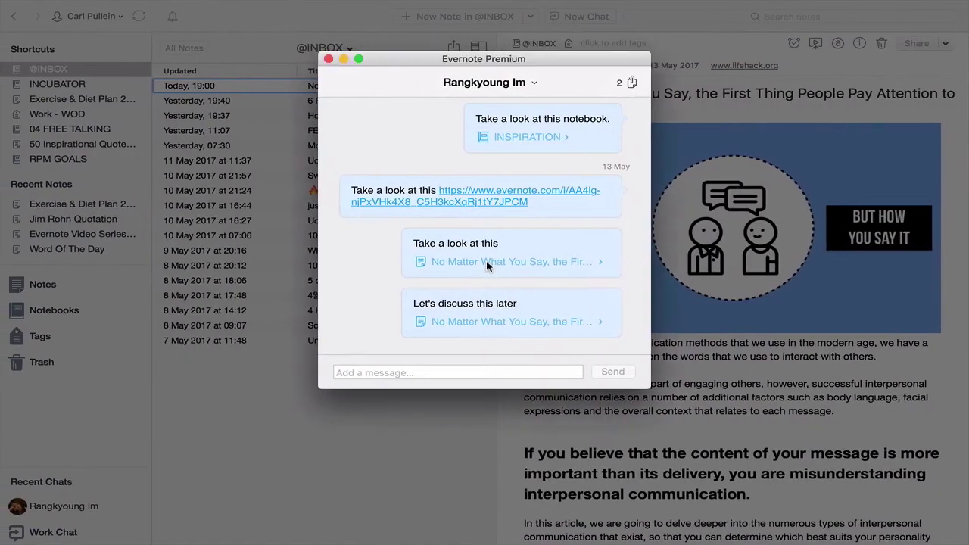
pyautogui.click(327, 58)
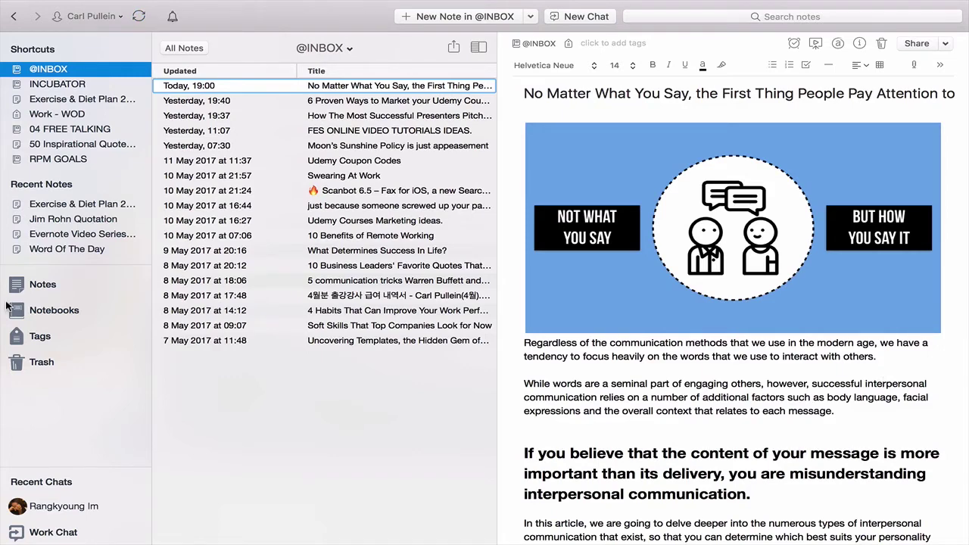
# Open the UDEMY COURSES notebook from the notebooks list, then return to the notebooks overview.
pyautogui.click(39, 314)
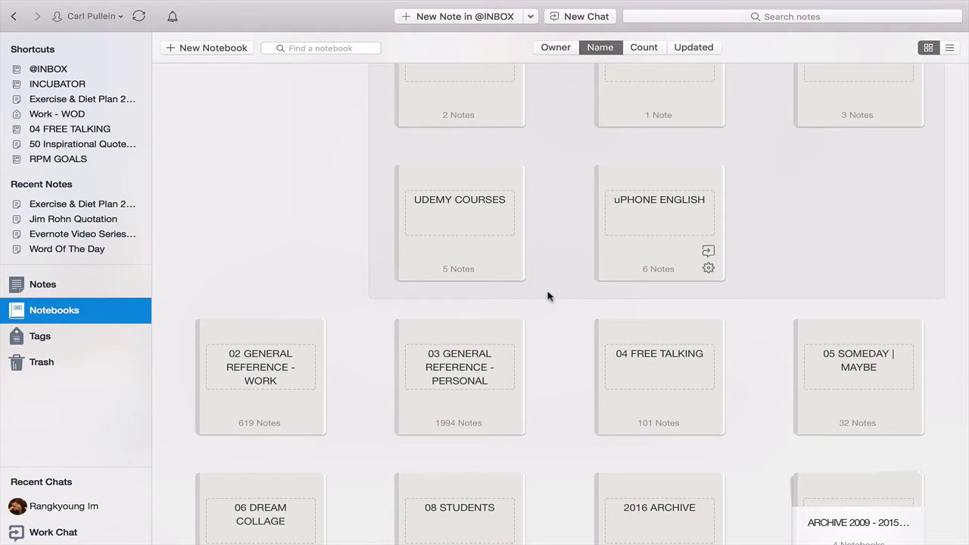
pyautogui.click(443, 224)
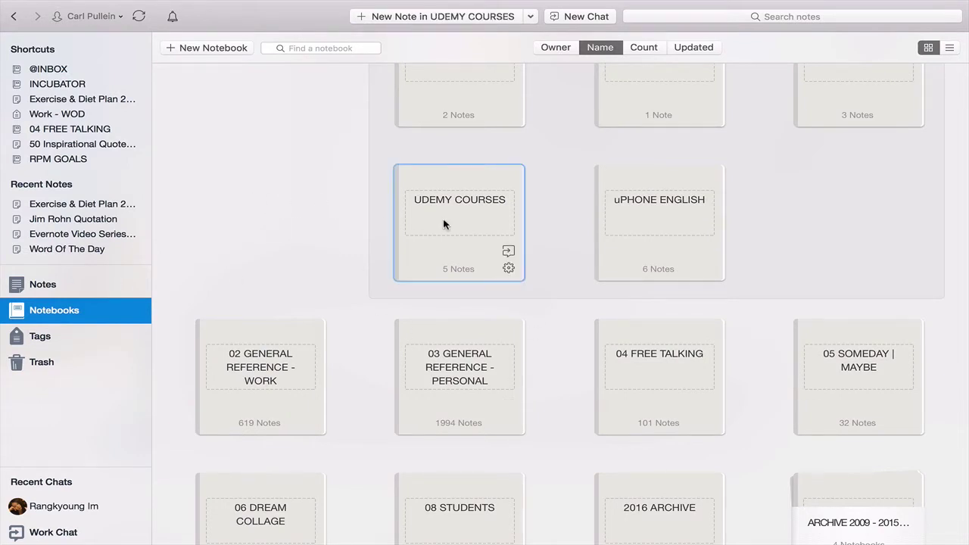
pyautogui.doubleClick(444, 224)
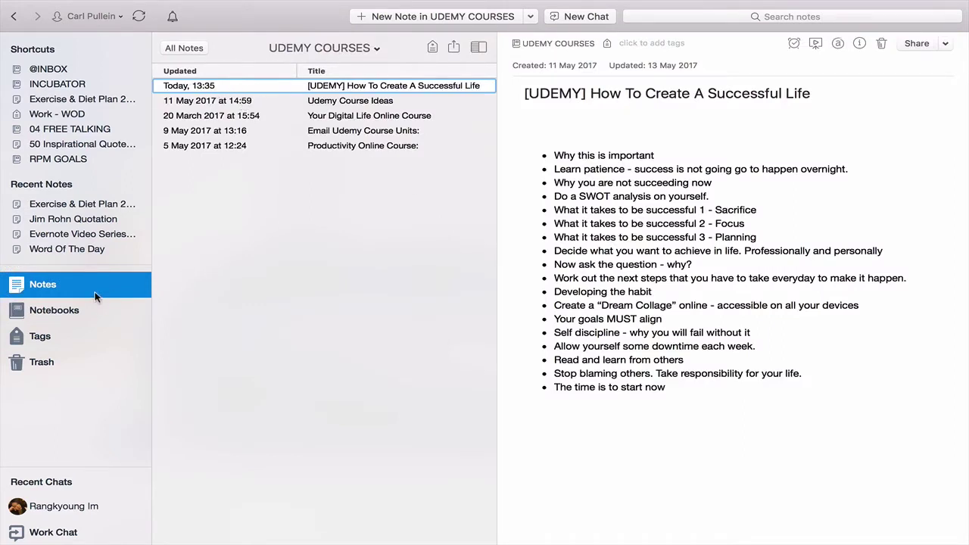
pyautogui.click(53, 318)
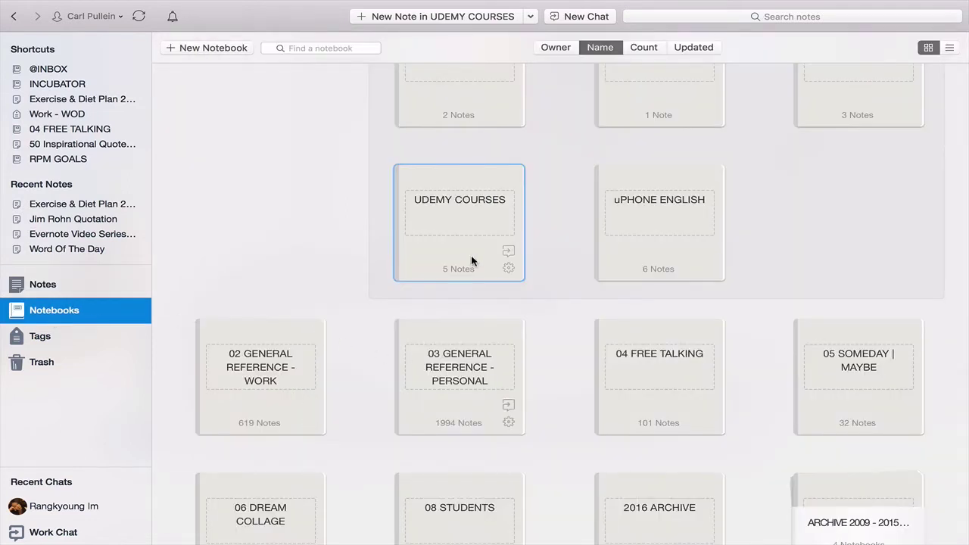
# Make UDEMY COURSES a shared notebook and invite the contact with edit-and-invite permission.
pyautogui.click(509, 252)
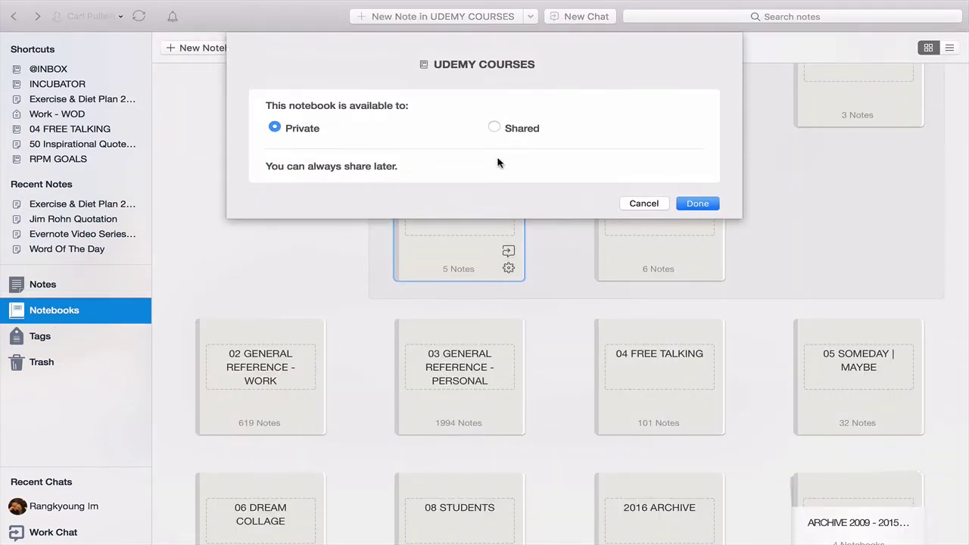
pyautogui.click(496, 128)
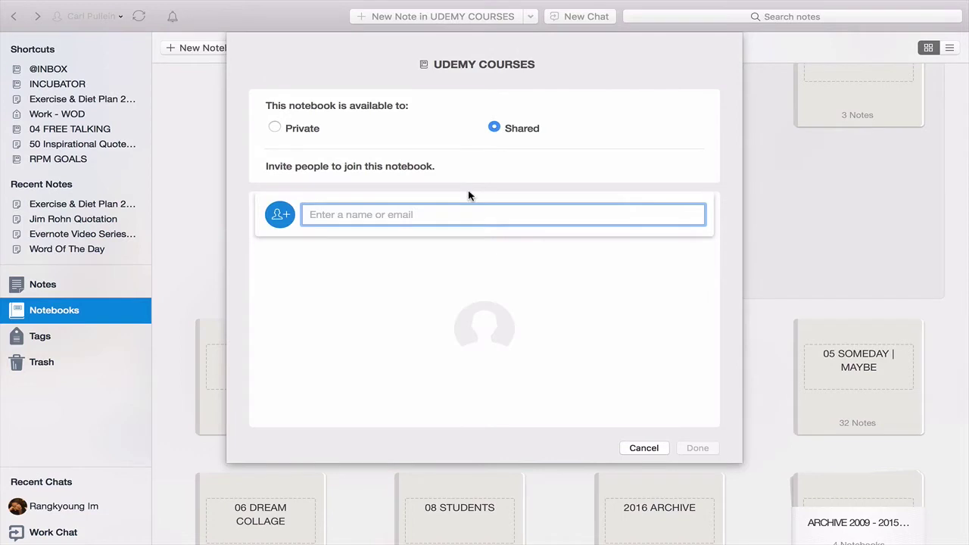
pyautogui.write('rang')
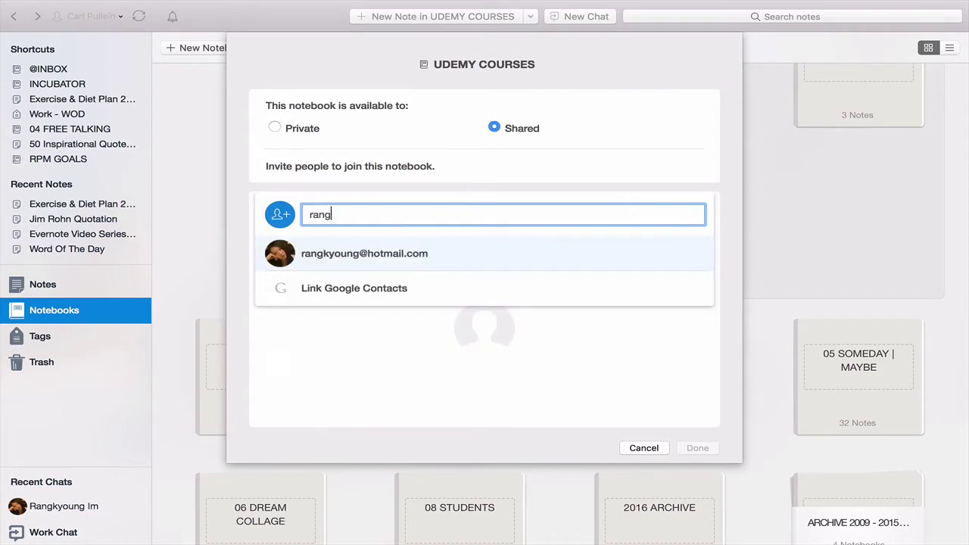
pyautogui.click(441, 260)
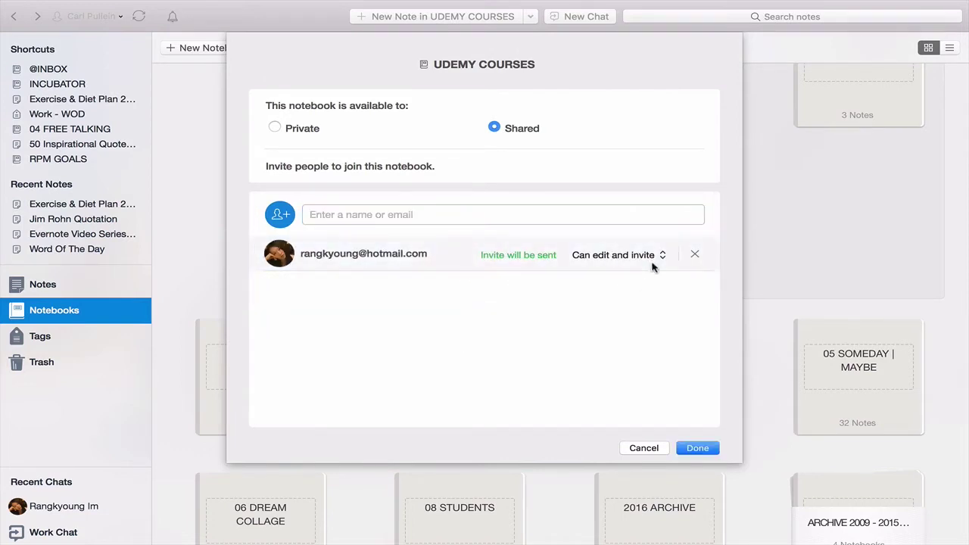
pyautogui.click(712, 448)
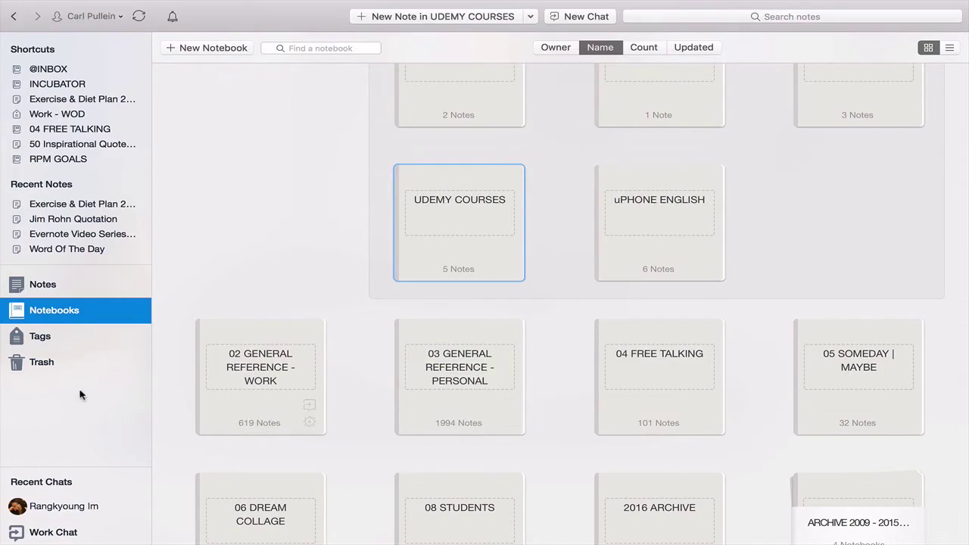
# Check the contact's chat conversation, close the popup, and bring up the full Work Chat list.
pyautogui.click(68, 510)
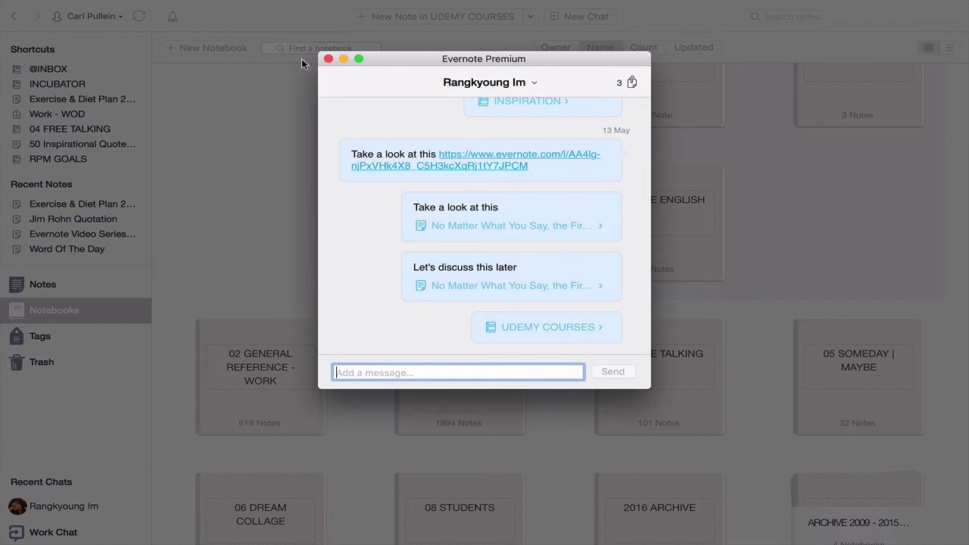
pyautogui.click(327, 59)
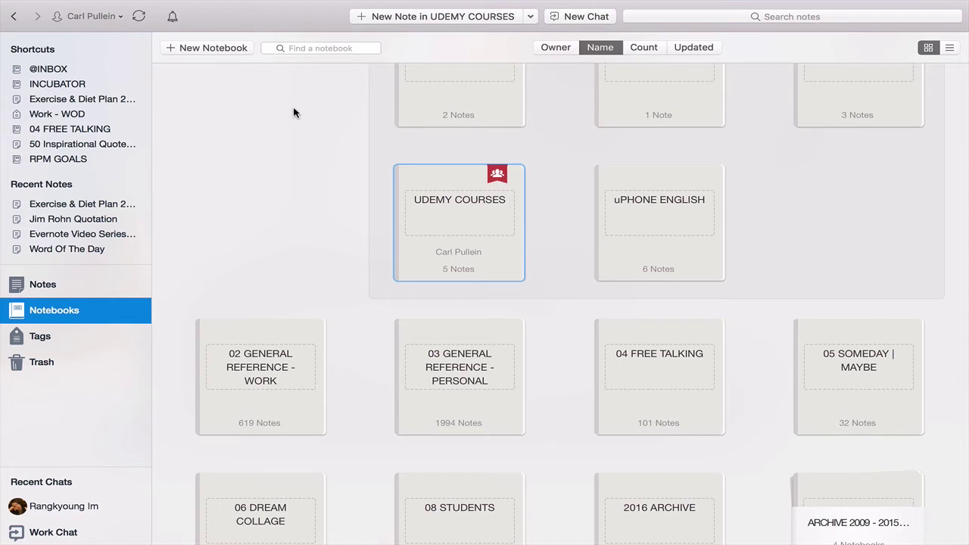
pyautogui.click(69, 531)
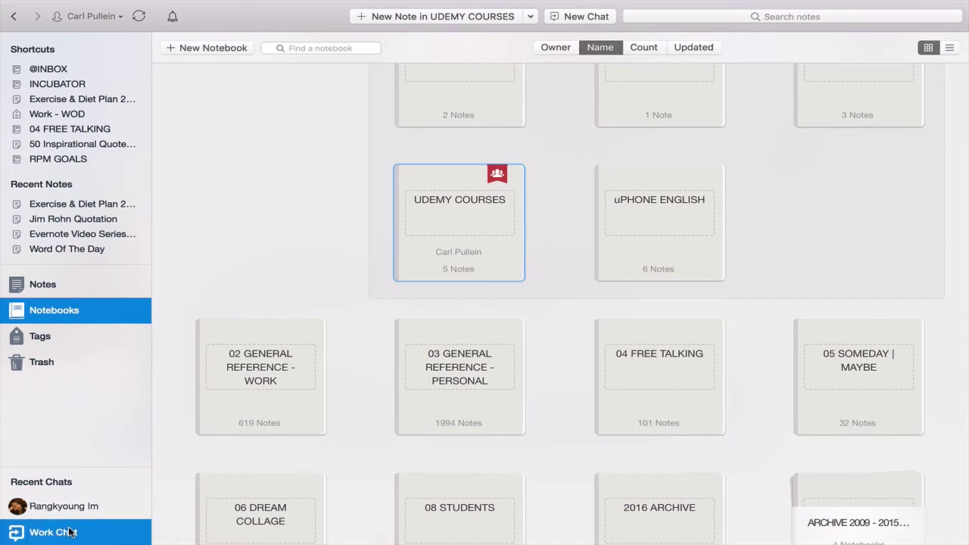